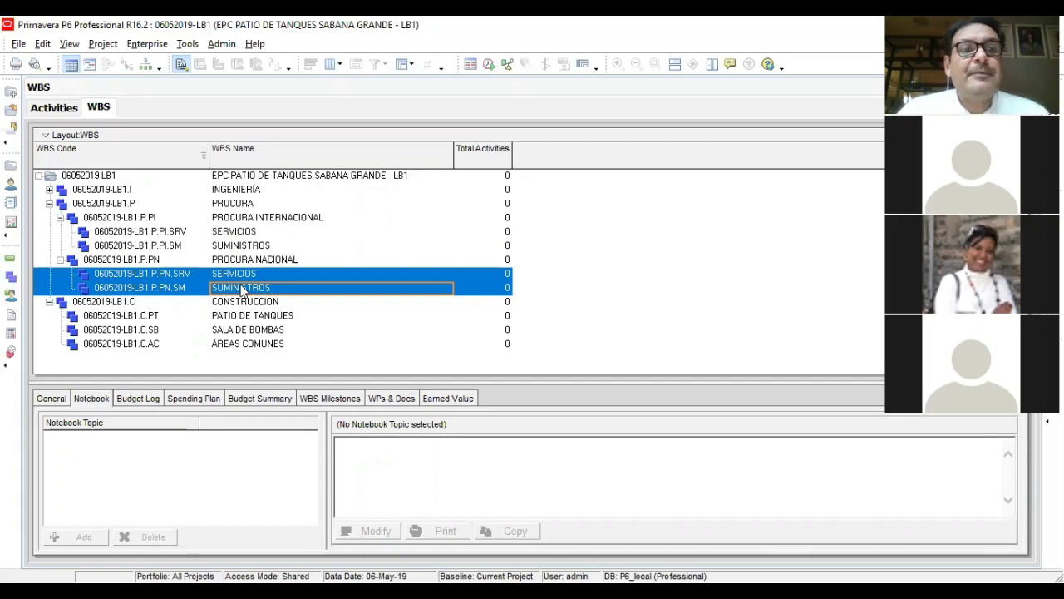
Review the SERVICIOS and SUMINISTROS elements under PROCURA INTERNACIONAL and PROCURA NACIONAL in the WBS
left_click(254, 232)
left_click(243, 247)
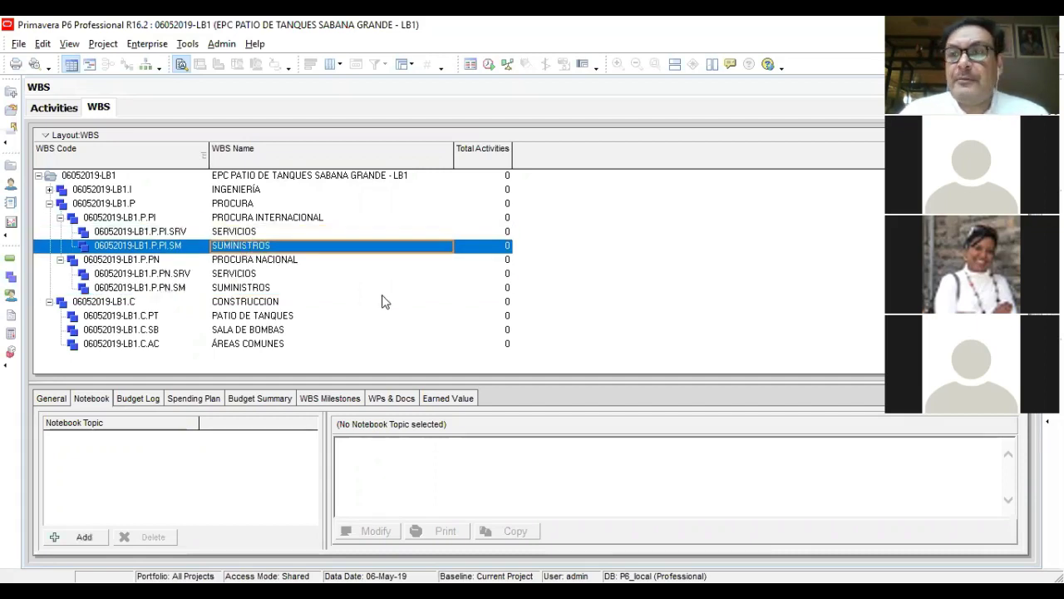
left_click(239, 232)
left_click(239, 247)
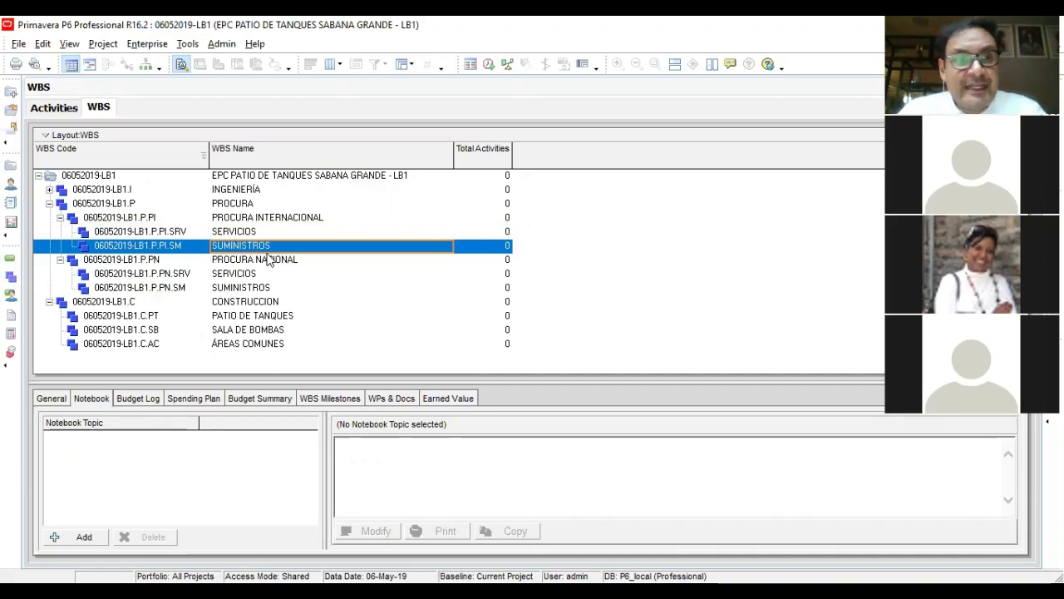
left_click(253, 287)
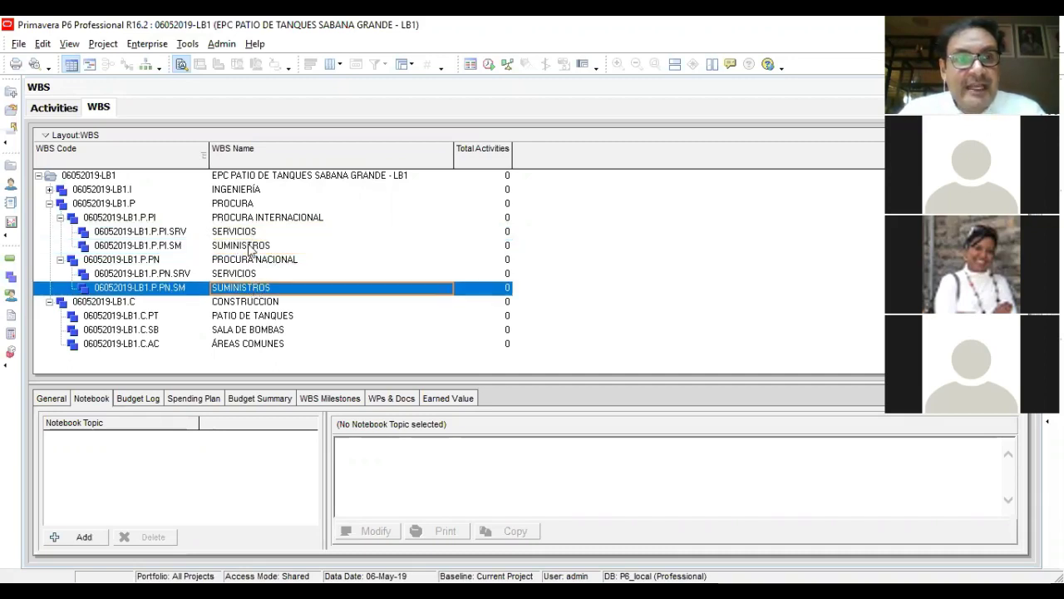
left_click(250, 247)
left_click(247, 287)
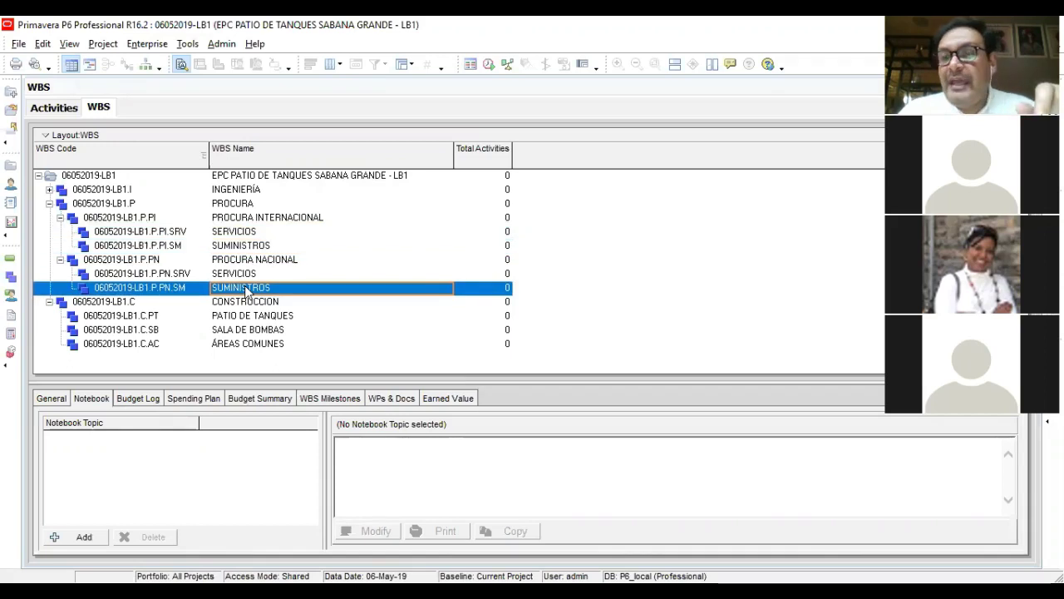
left_click(242, 247)
left_click(240, 289)
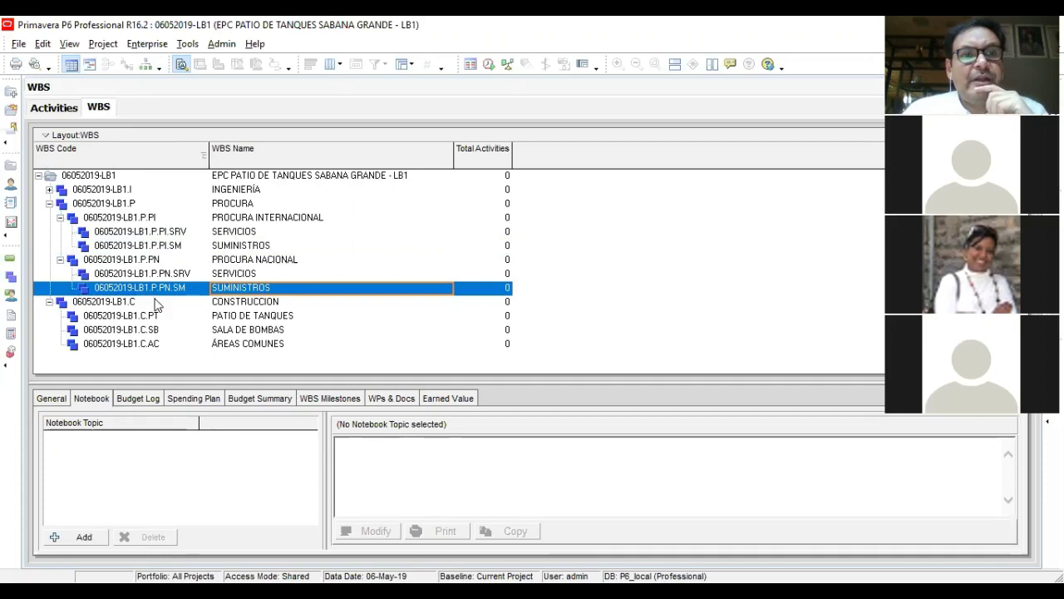
Collapse the PROCURA branch and go through the three area elements under CONSTRUCCION
left_click(48, 204)
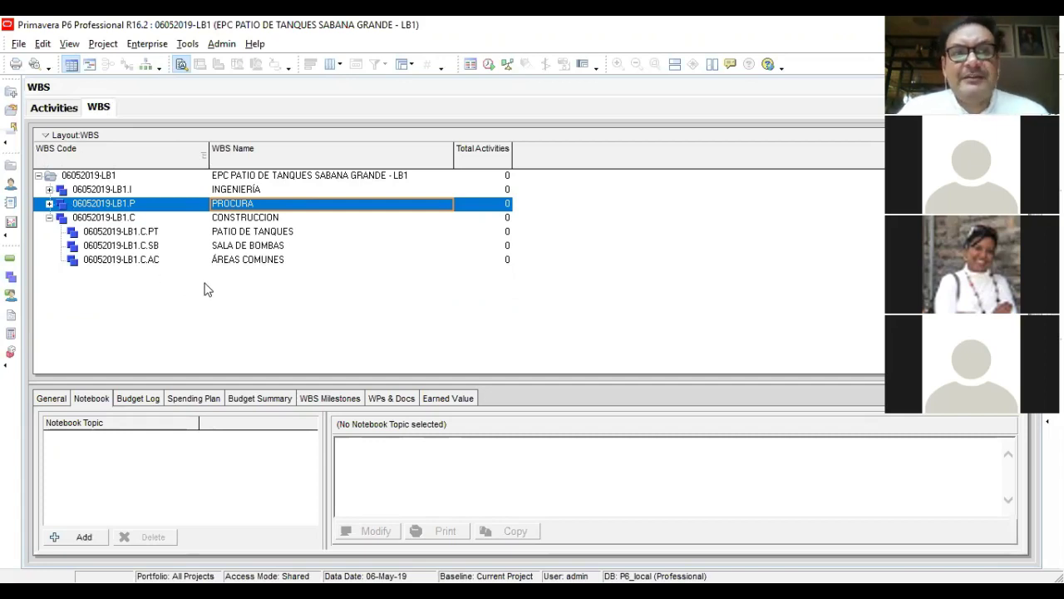
left_click(242, 233)
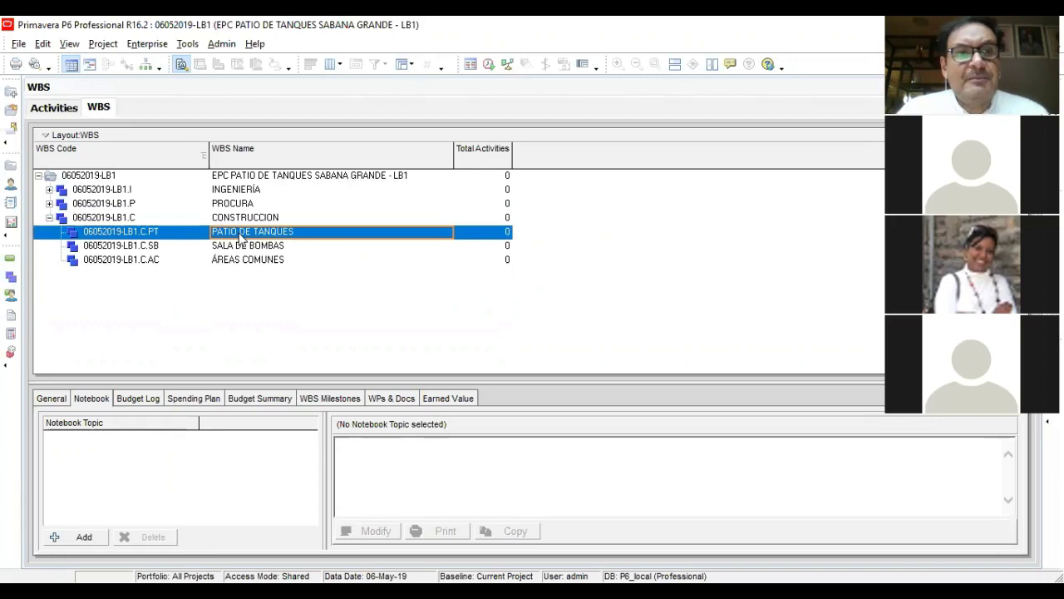
left_click(239, 247)
left_click(240, 262)
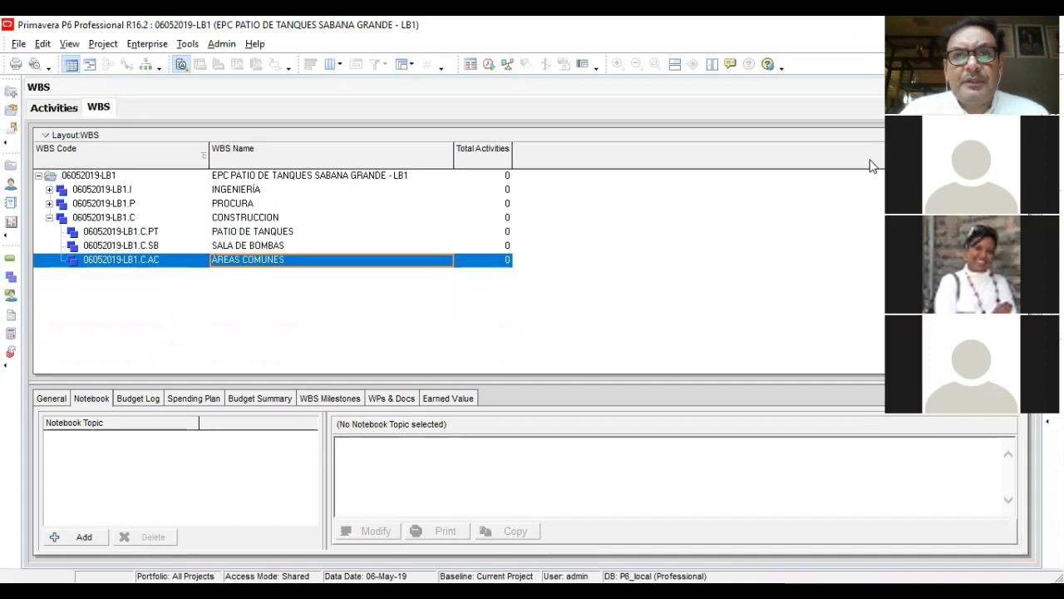
Add a child WBS element under PATIO DE TANQUES with code OC and name OBRAS CIVILES
left_click(239, 234)
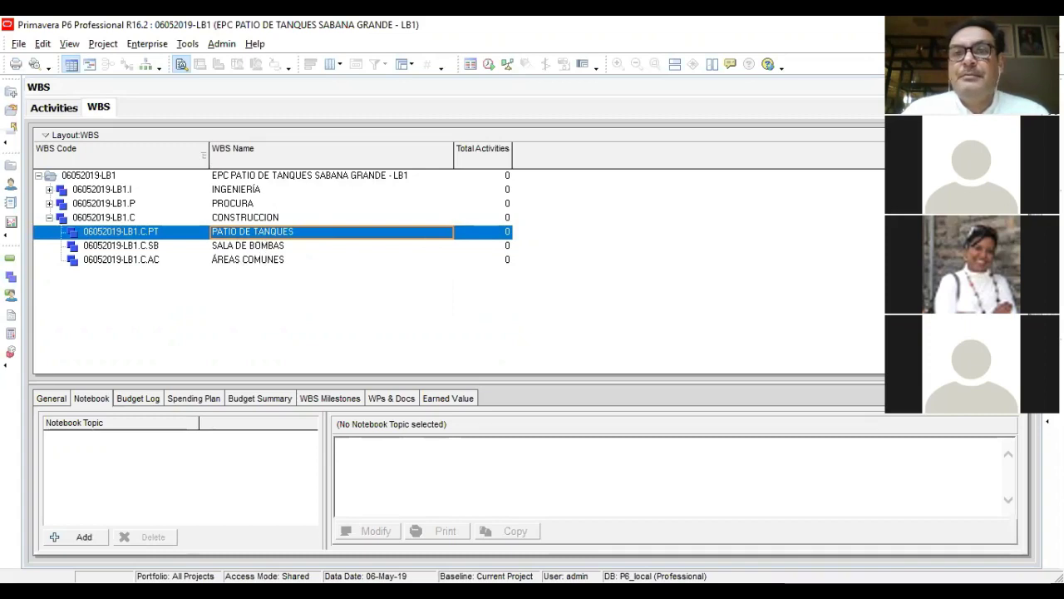
key("Insert")
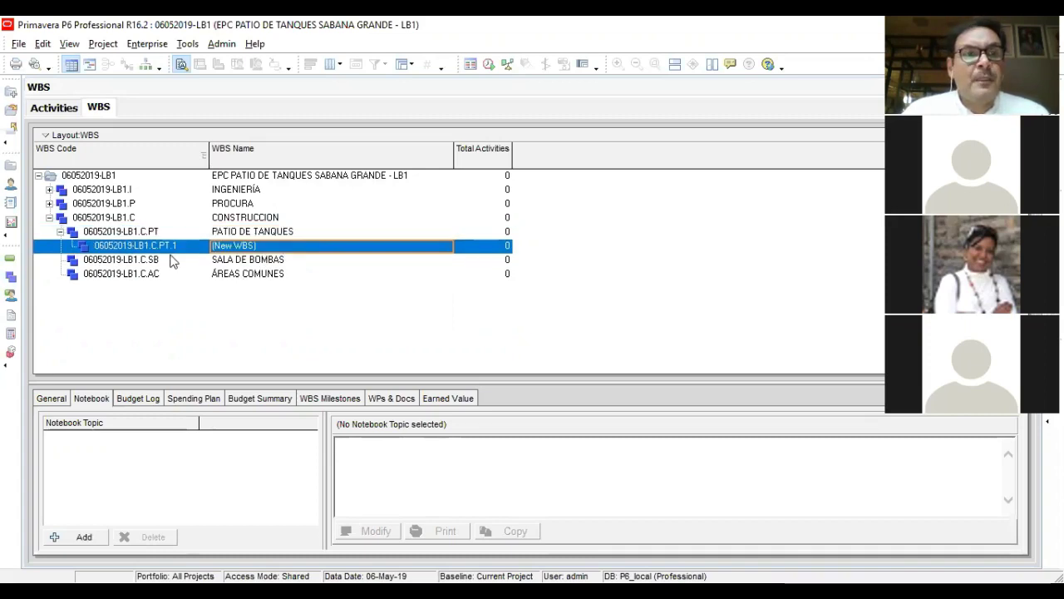
left_click(177, 246)
type("o")
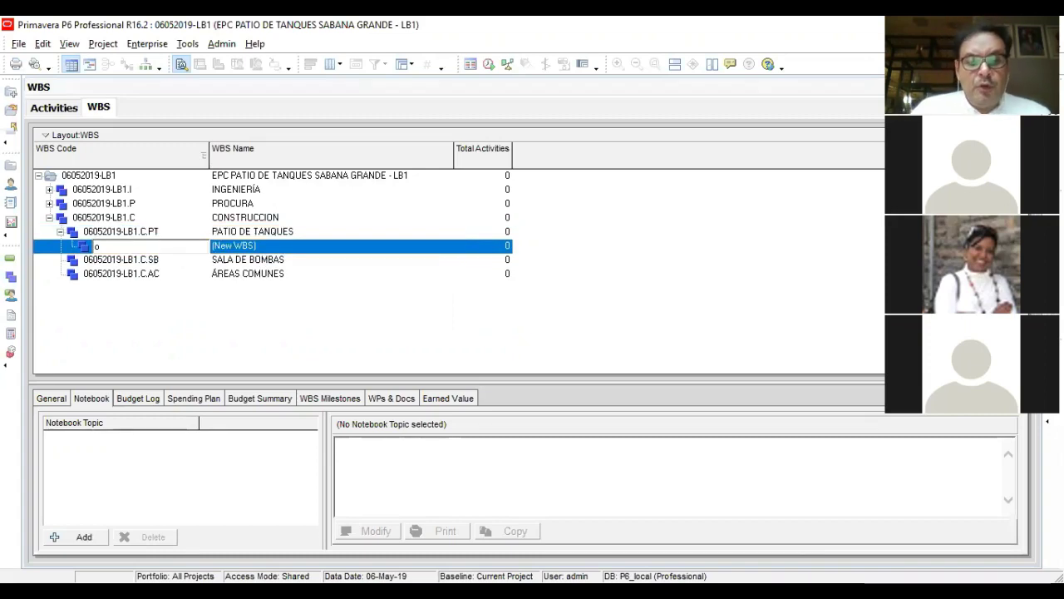
key("Return")
left_click(179, 250)
type("OB")
key("BackSpace")
type("C")
key("Return")
type("OBRA")
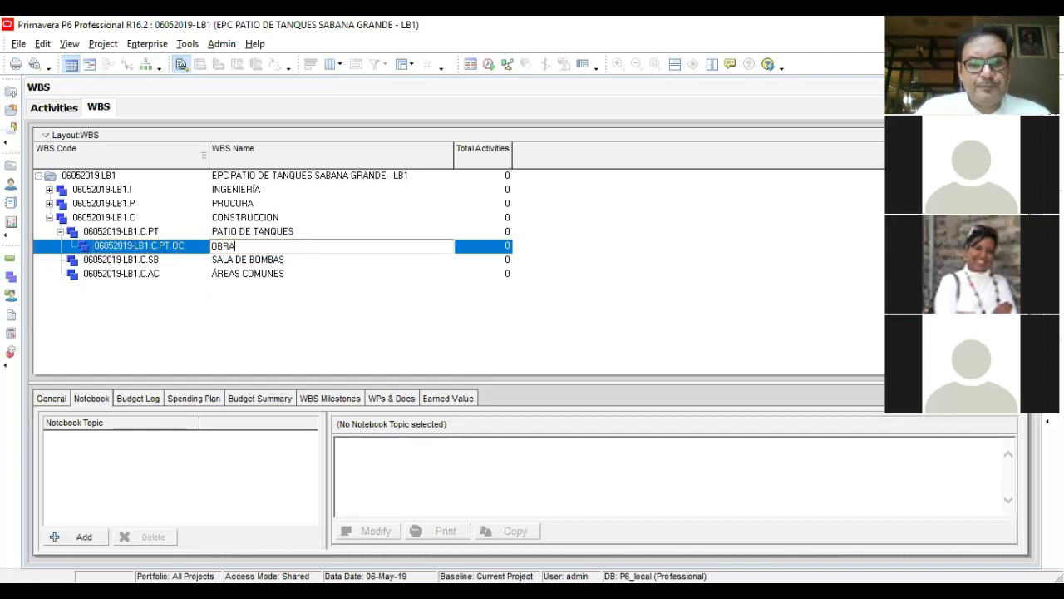
type("S CIVILES")
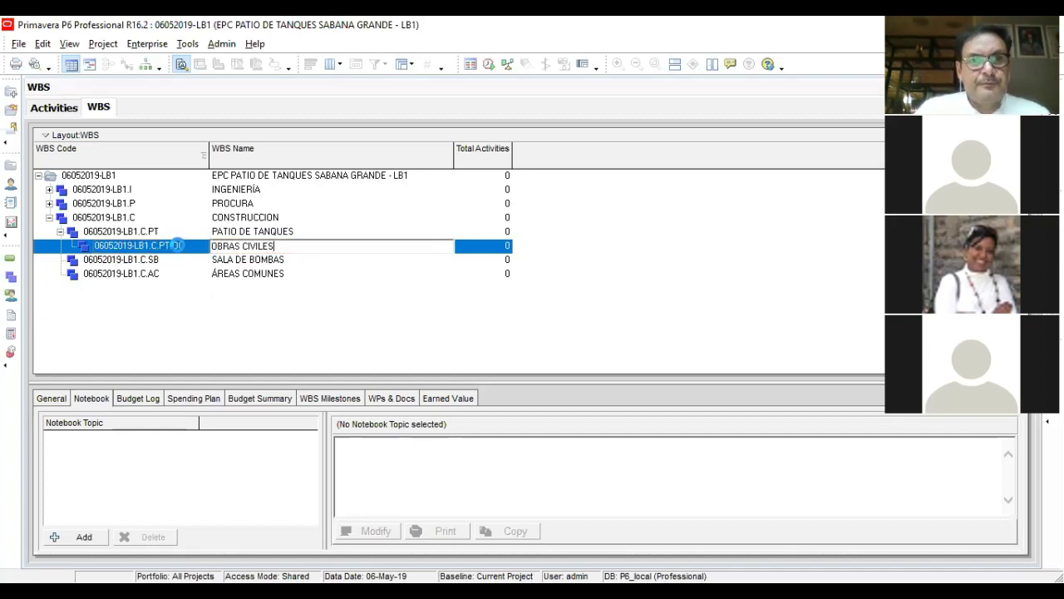
key("Return")
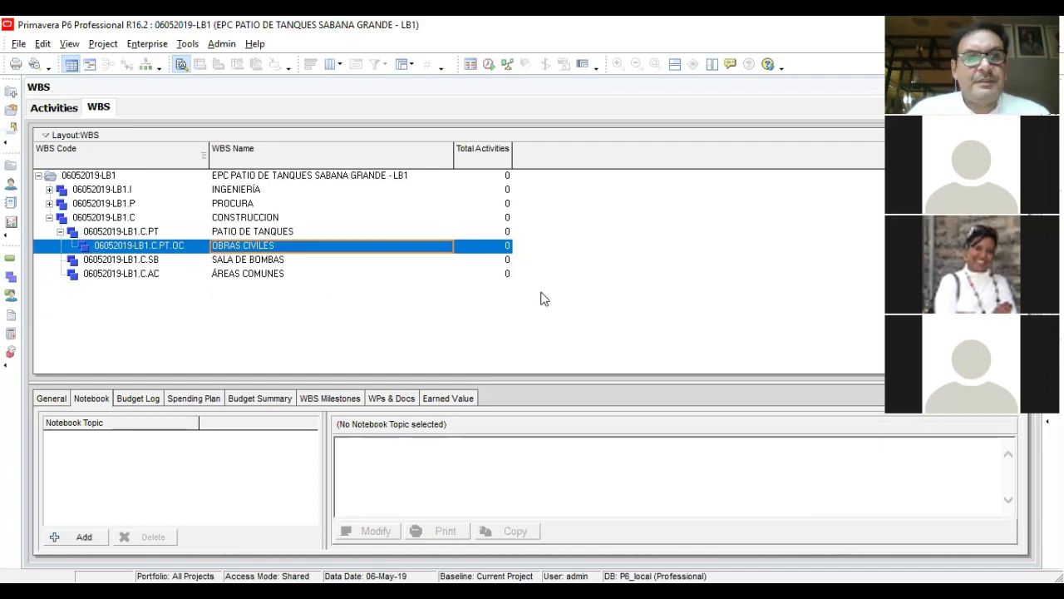
Add a second child element under PATIO DE TANQUES with code OM and name OBRAS MECÁNICAS
key("Up")
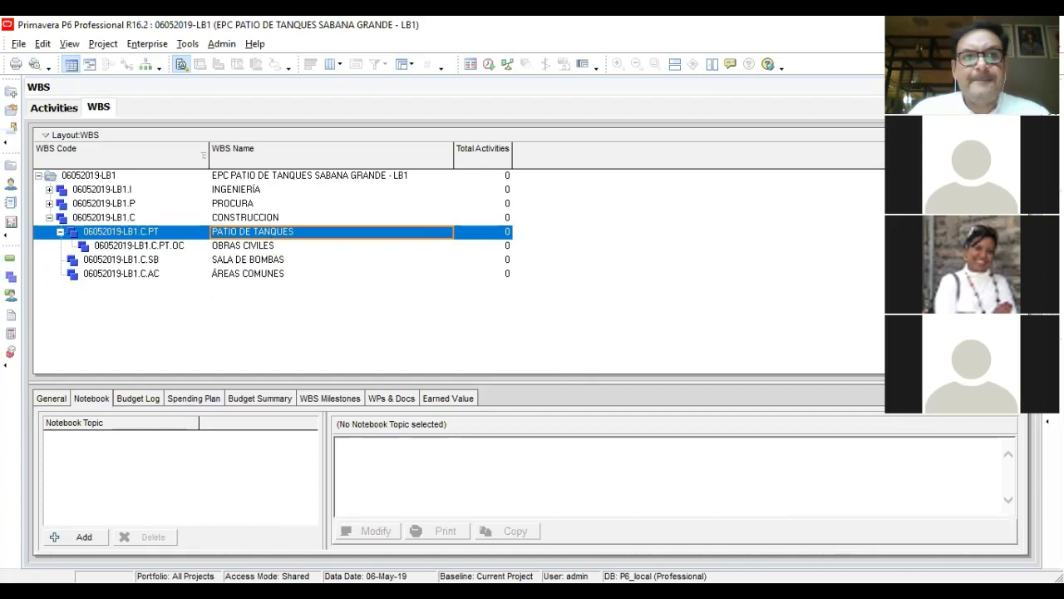
key("Insert")
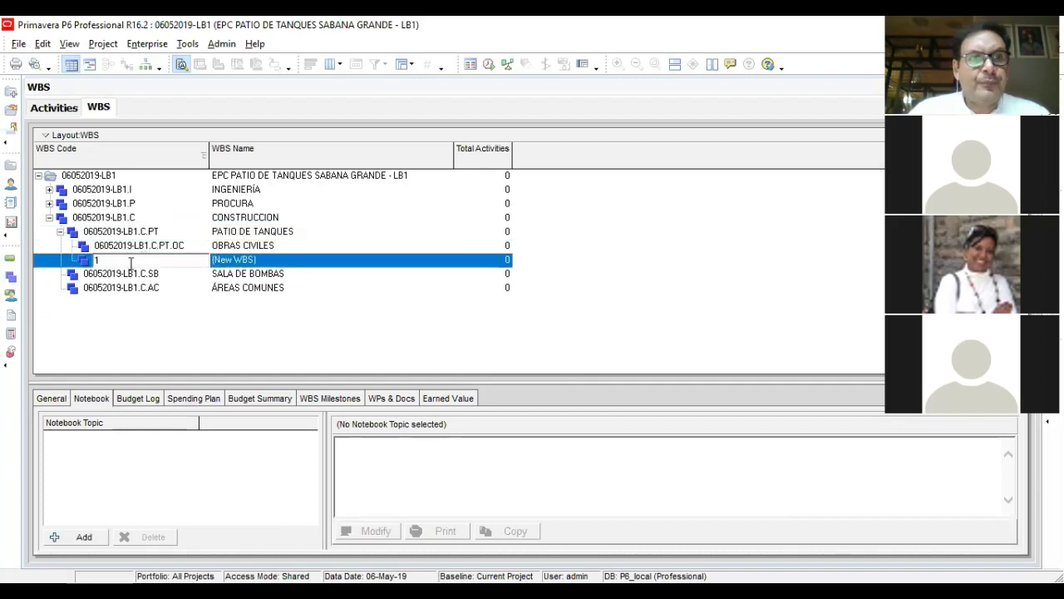
type("OM")
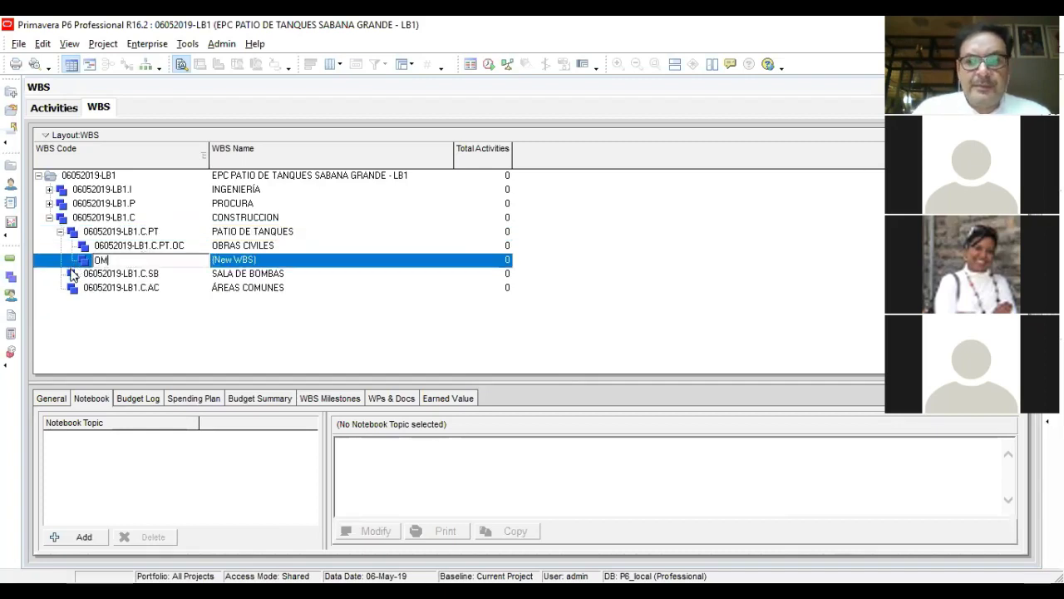
key("Return")
key("Tab")
type("O")
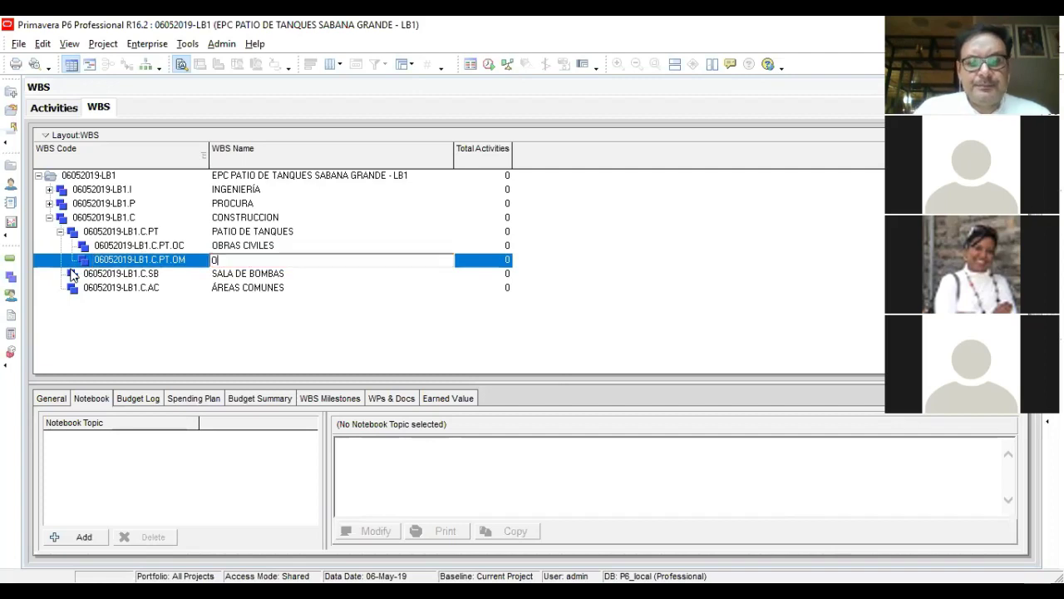
type("BRAS MECÁNICAS")
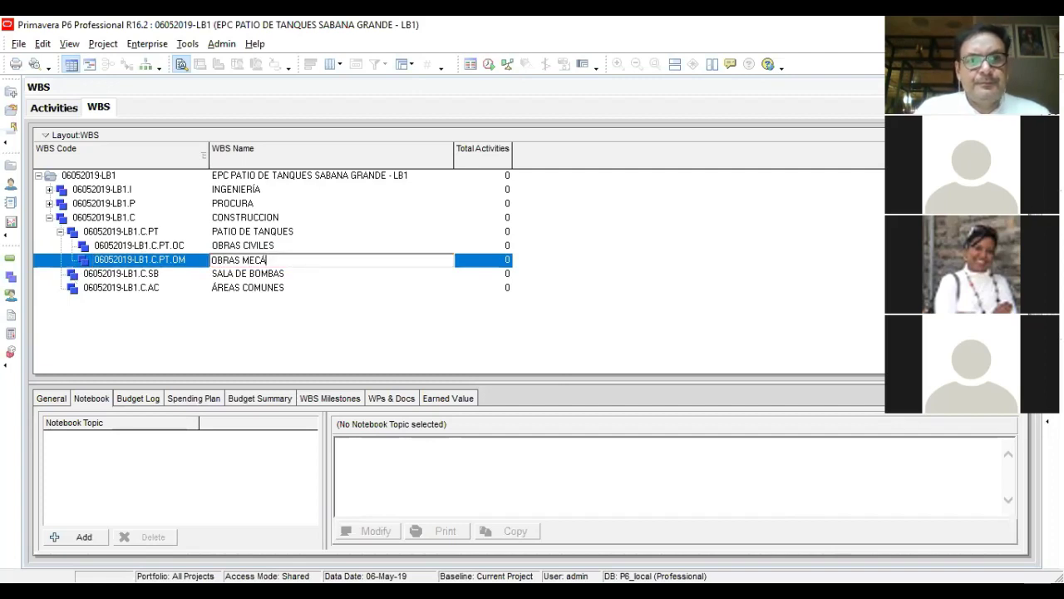
key("Return")
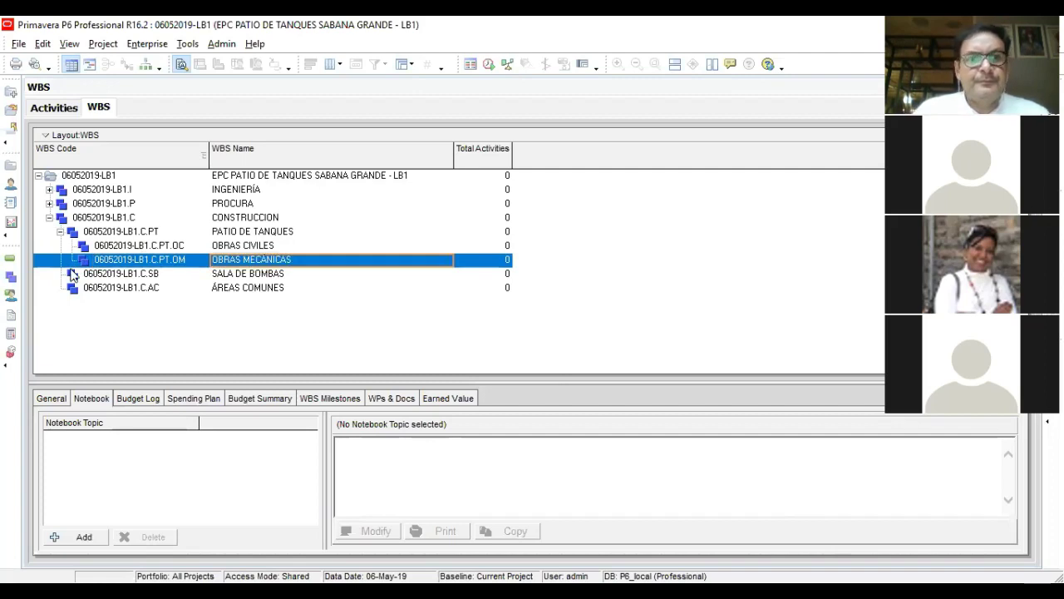
Add a third child element under PATIO DE TANQUES with code EI and name OBRAS DE ELECTRICIDA E INSTRUM
key("Up")
key("Up")
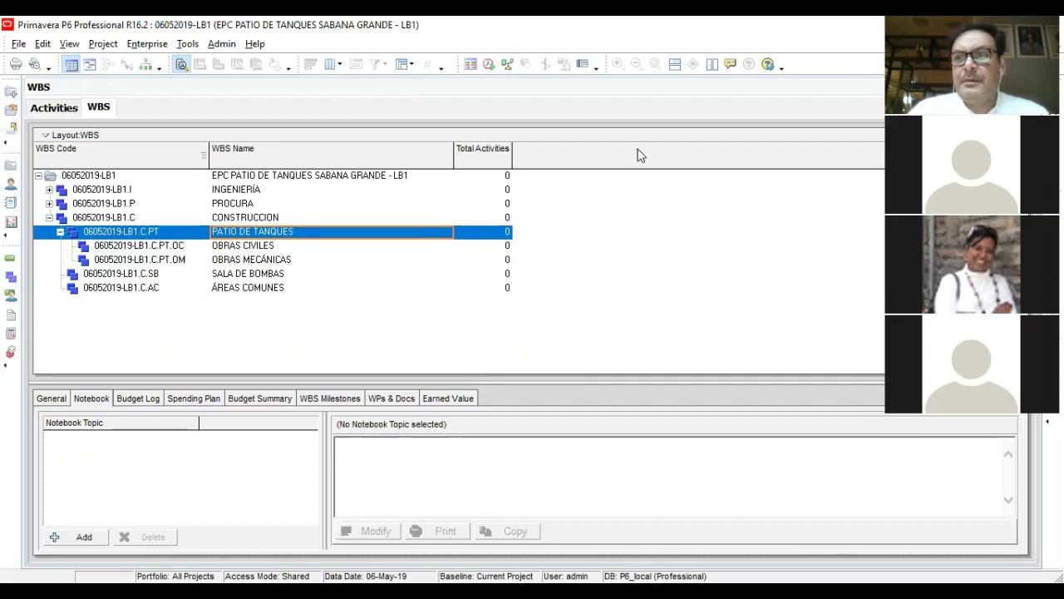
key("Insert")
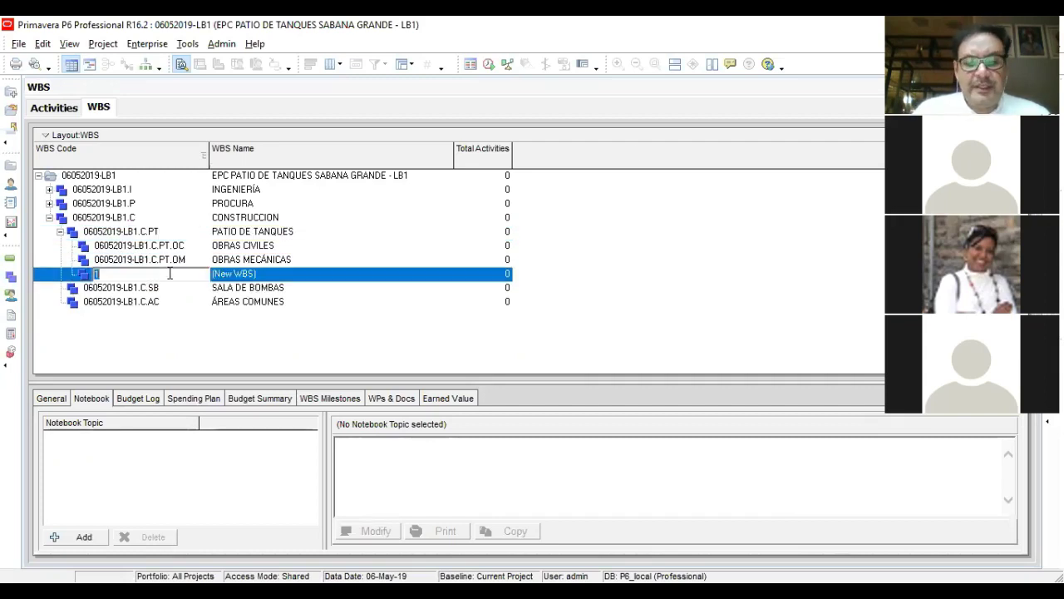
type("EI")
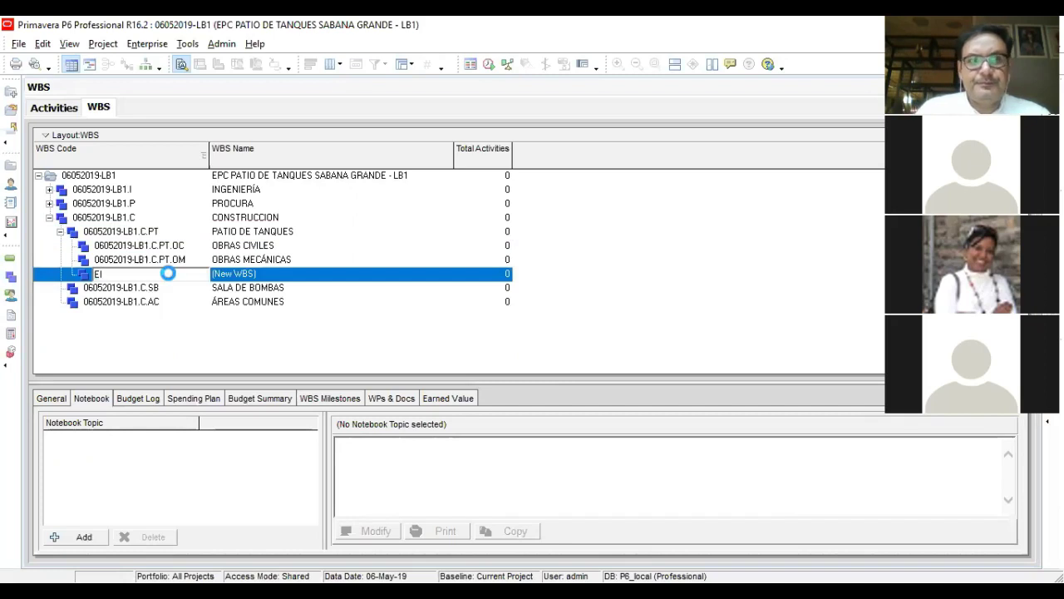
key("Tab")
type("OBRAS DE ")
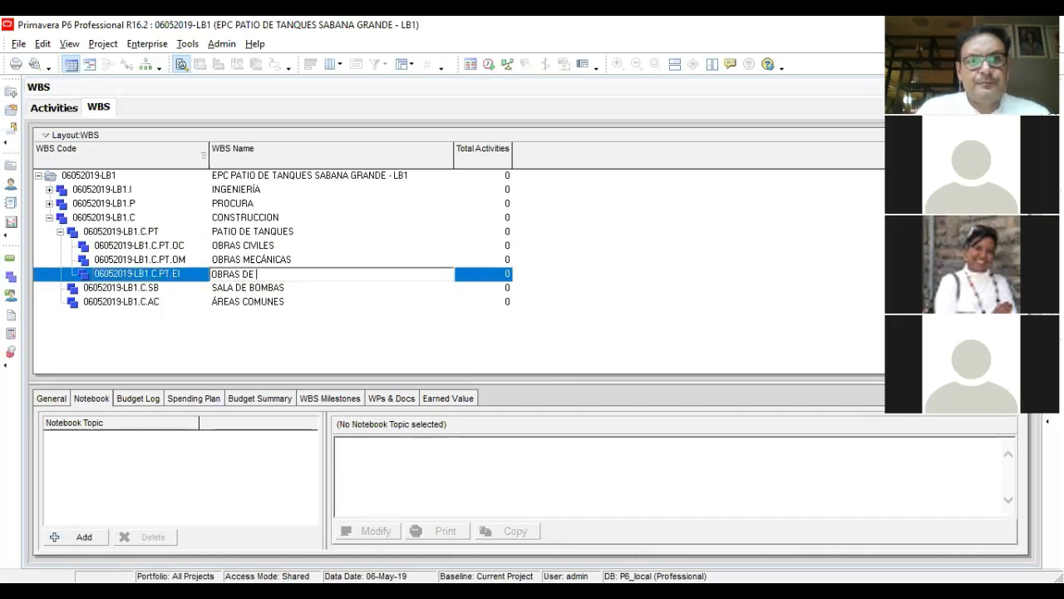
type("ELECTRICIDA")
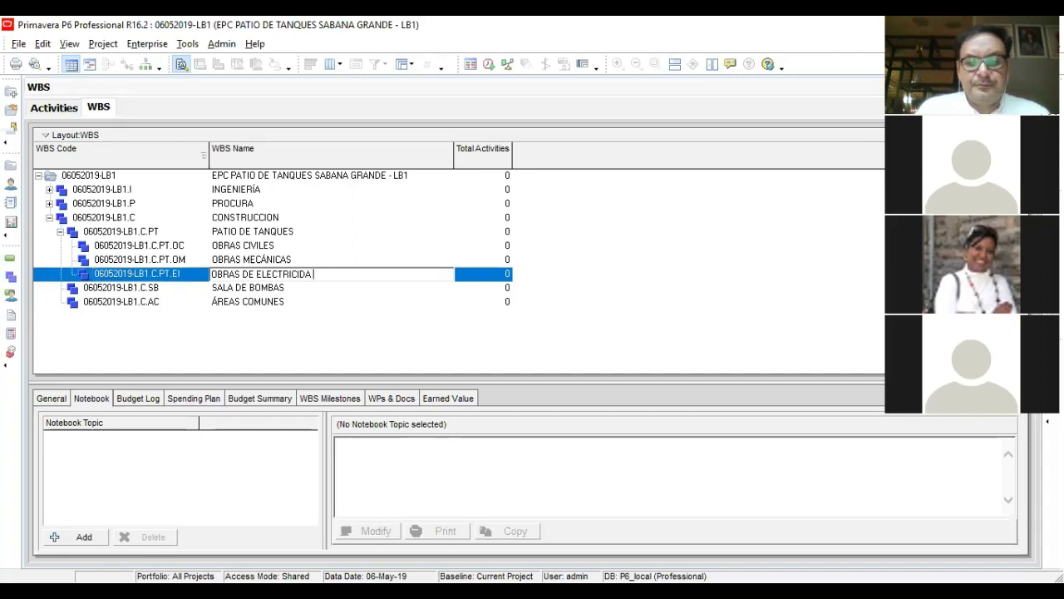
type(" E INSTRUM.")
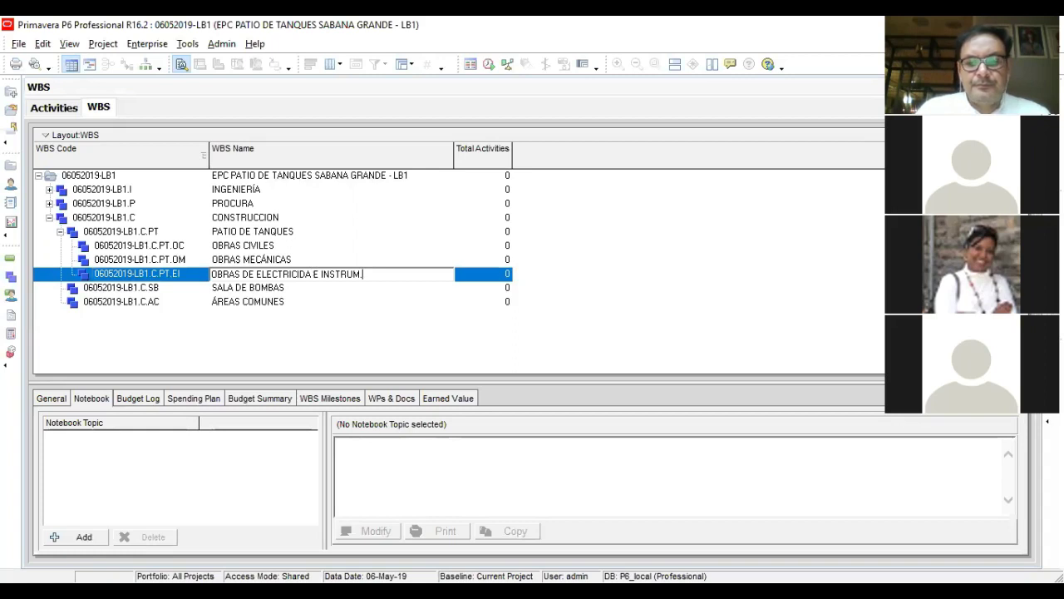
left_click(170, 275)
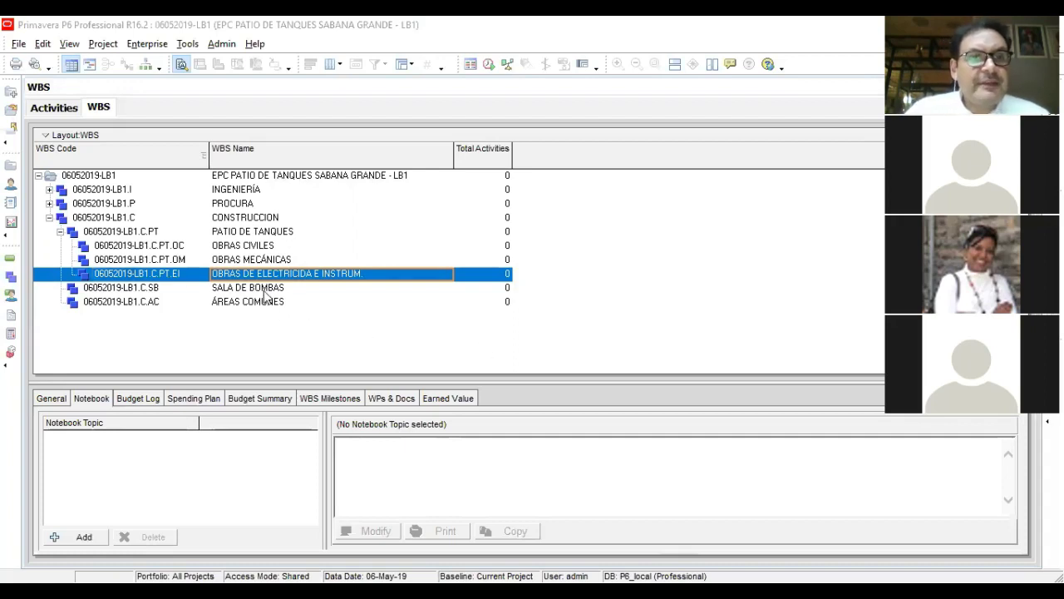
Copy the OC, OM and EI elements of PATIO DE TANQUES into both SALA DE BOMBAS and ÁREAS COMUNES
left_click(232, 247)
left_click(225, 275, "shift")
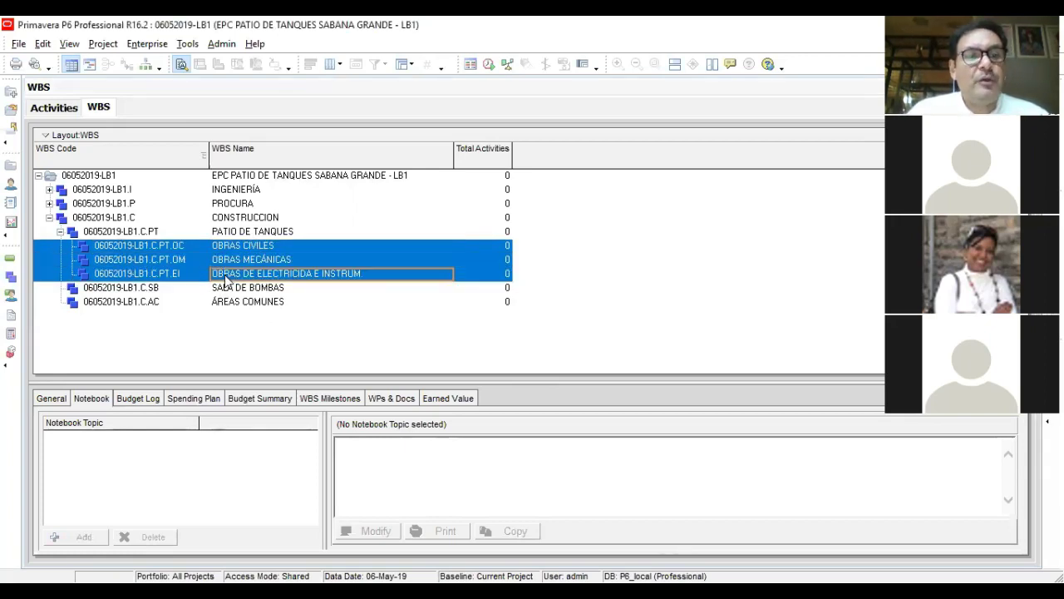
left_click(227, 288)
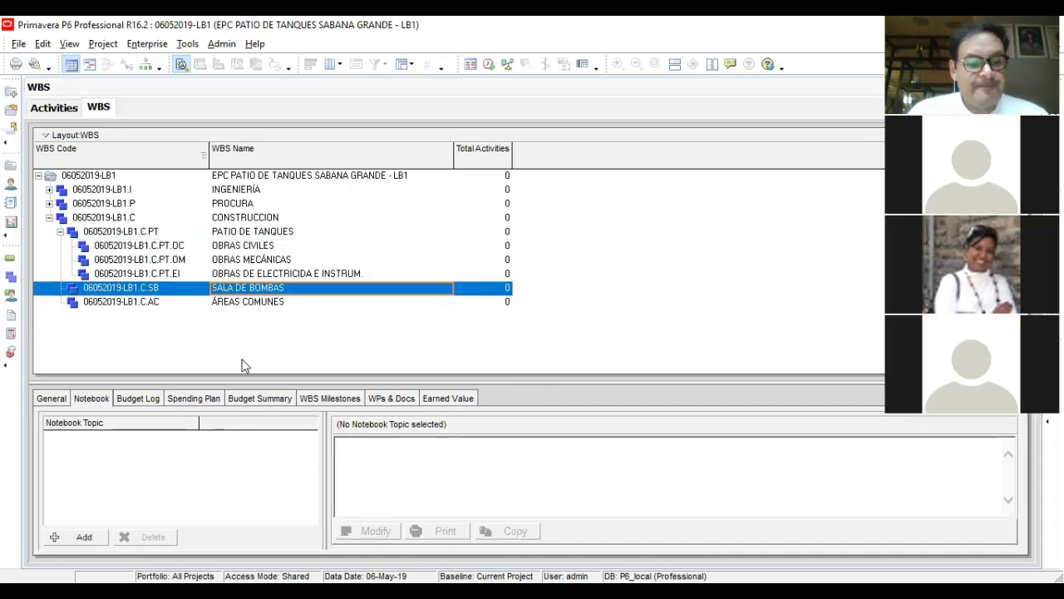
left_click(295, 344)
key("ctrl+v")
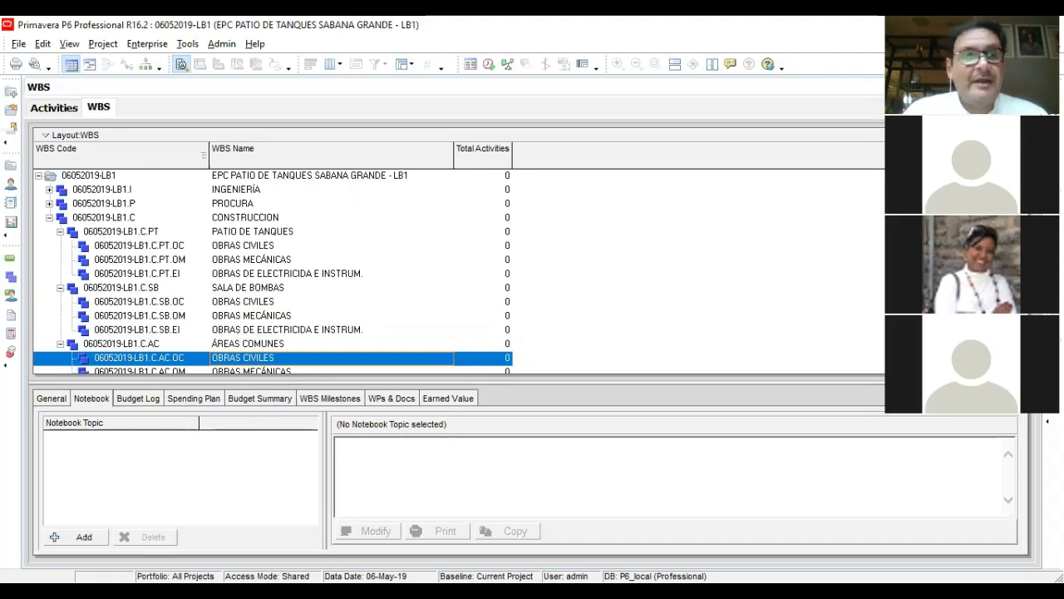
Collapse the three area branches under CONSTRUCCION, and reopen PATIO DE TANQUES with its OBRAS CIVILES element selected
scroll(647, 322, "down", 1)
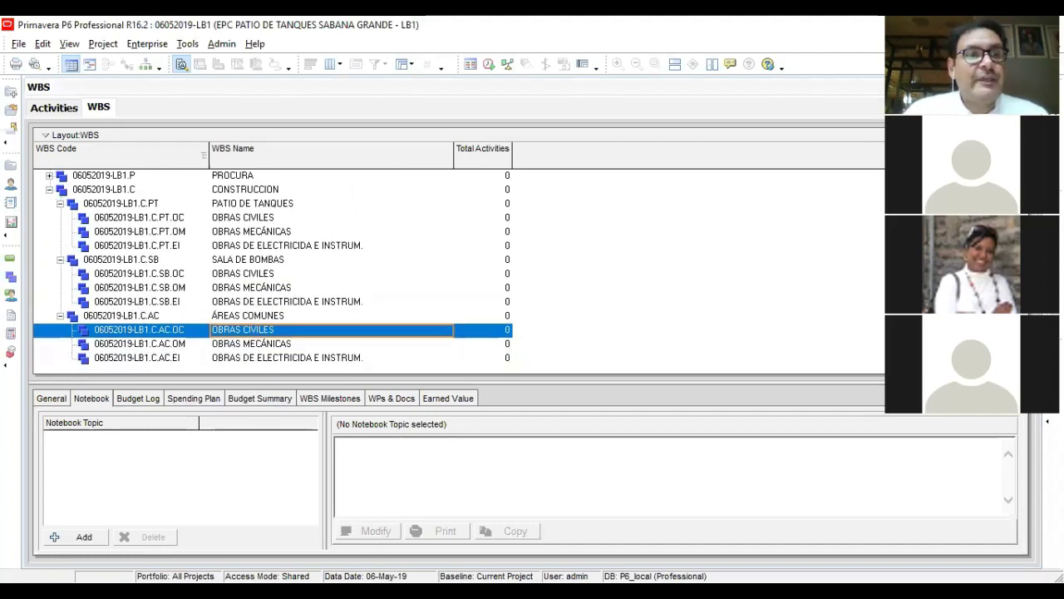
left_click(60, 315)
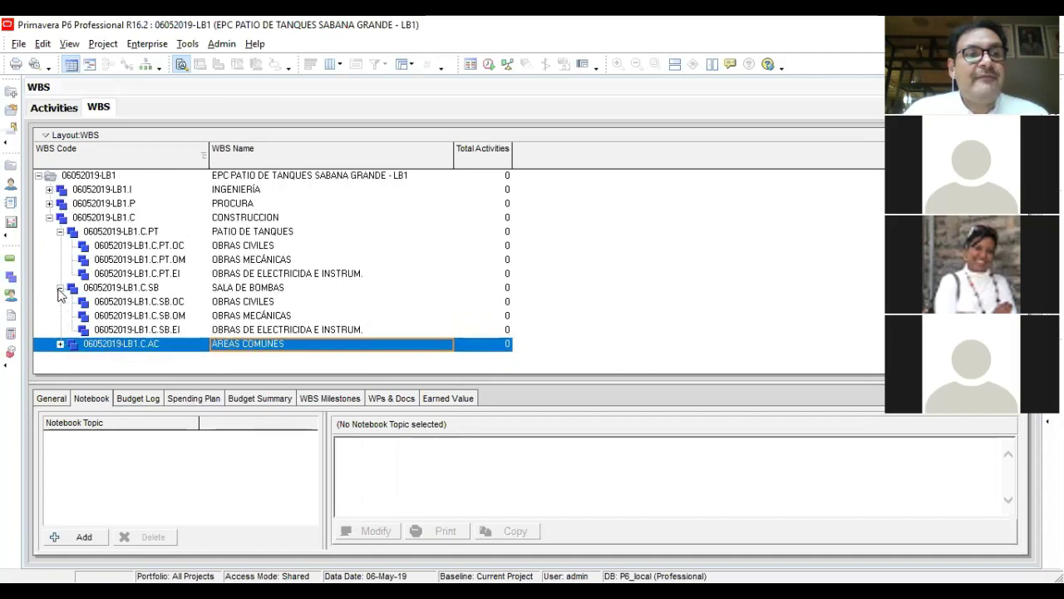
left_click(60, 288)
left_click(60, 231)
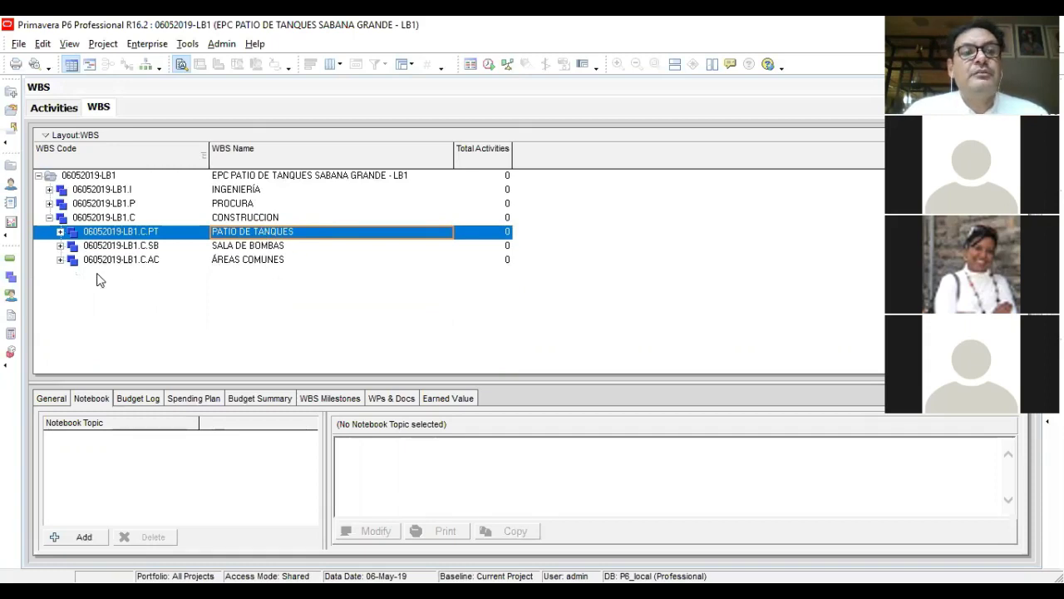
left_click(60, 232)
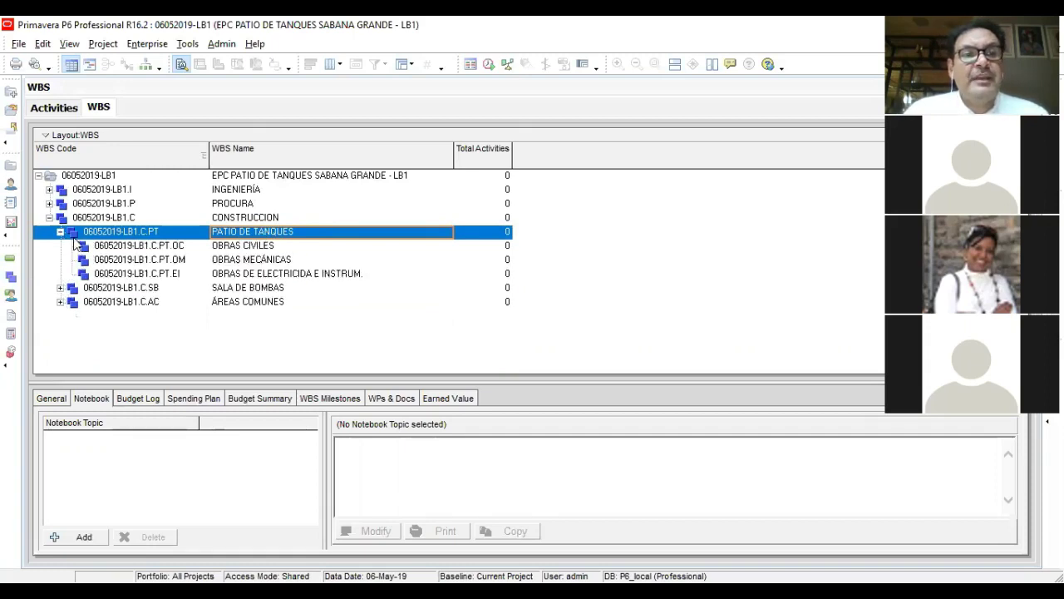
left_click(249, 248)
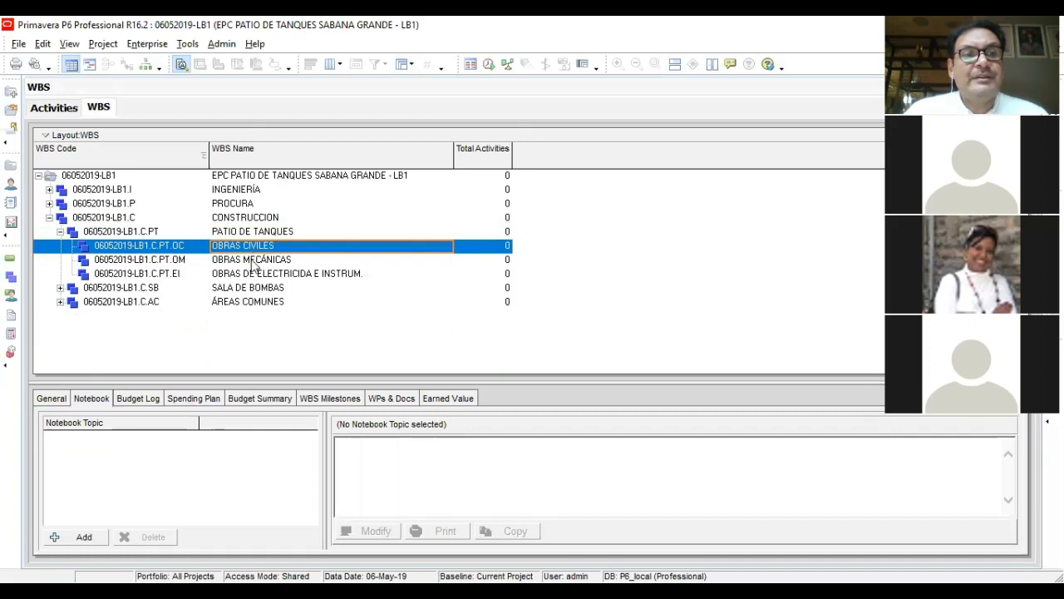
Review the elements under PATIO DE TANQUES and SALA DE BOMBAS, and collapse both branches
left_click(254, 261)
left_click(252, 273)
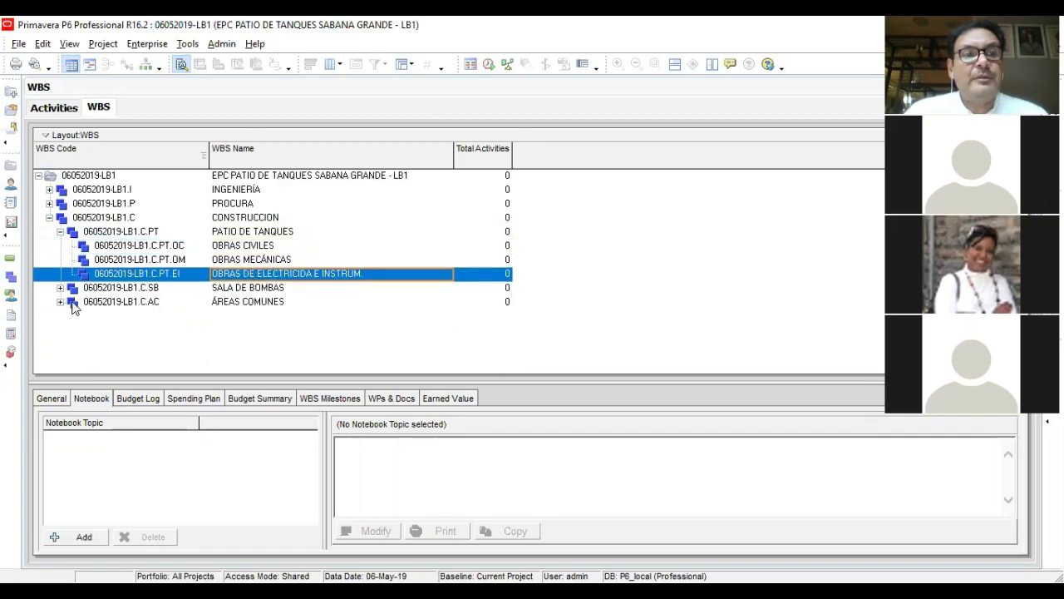
left_click(60, 287)
left_click(68, 330)
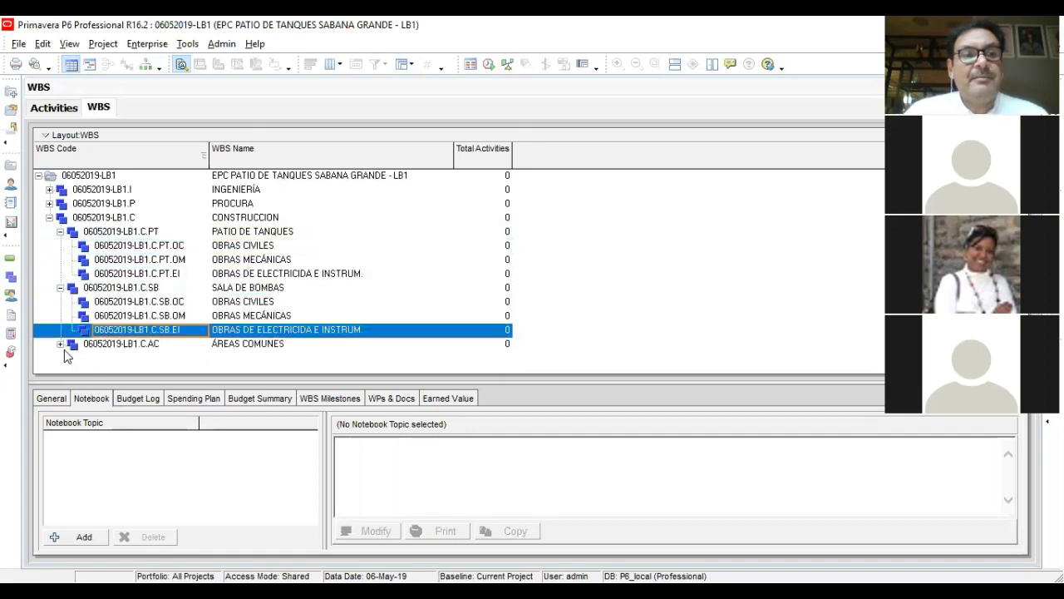
left_click(70, 345)
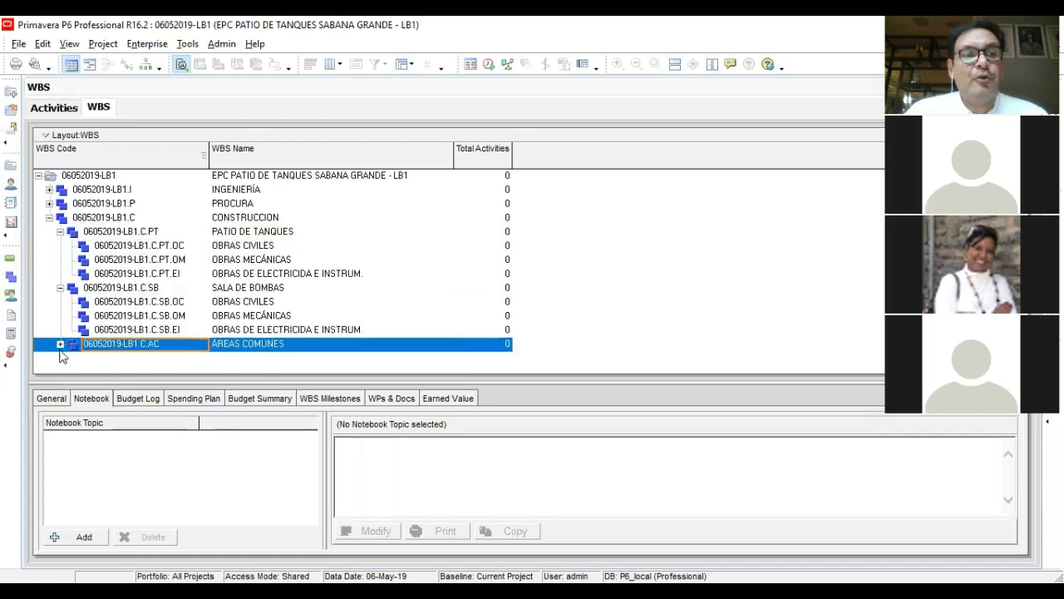
left_click(60, 287)
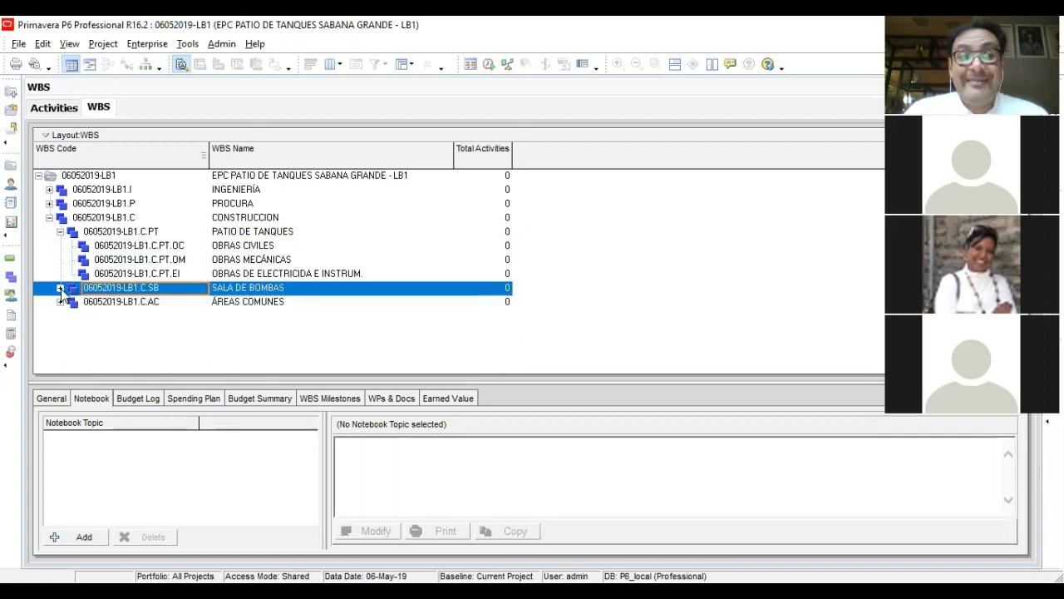
left_click(60, 231)
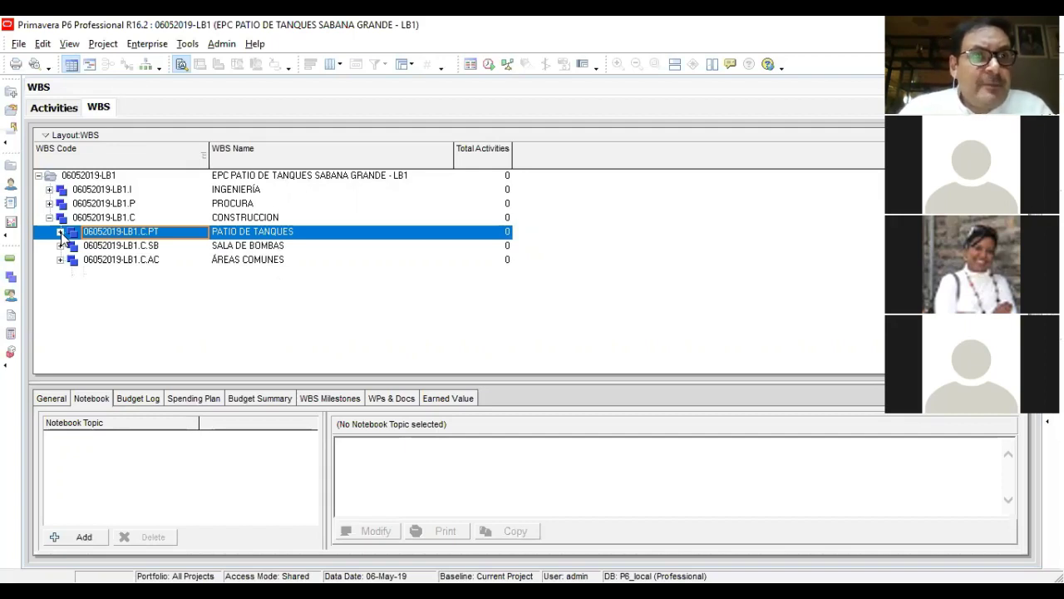
Expand all levels of the work breakdown structure and look through it, returning to the project's root element
right_click(117, 206)
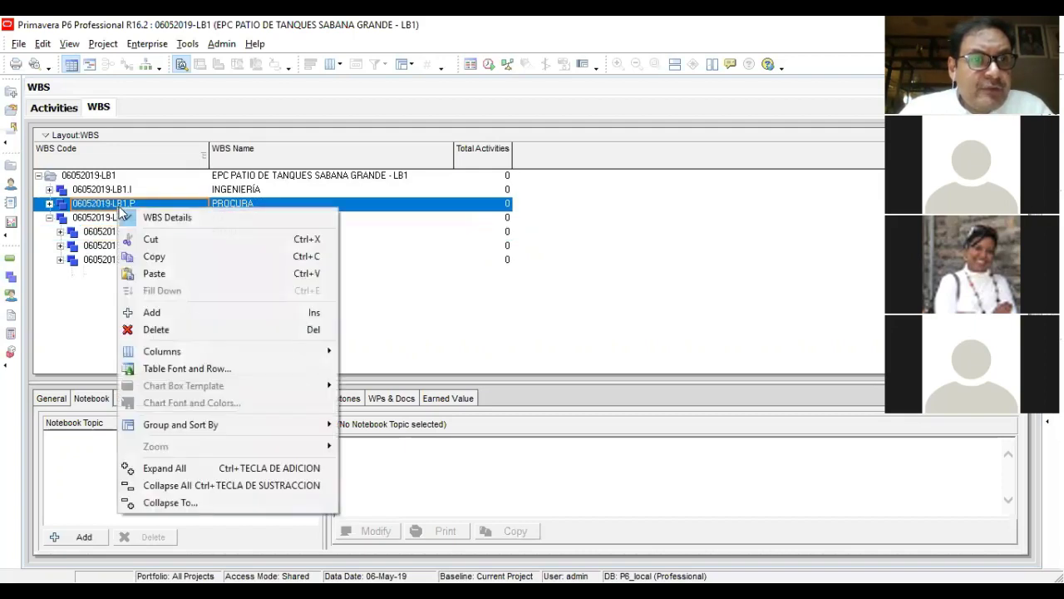
left_click(171, 471)
scroll(321, 254, "down", 4)
scroll(325, 259, "down", 1)
scroll(325, 259, "up", 6)
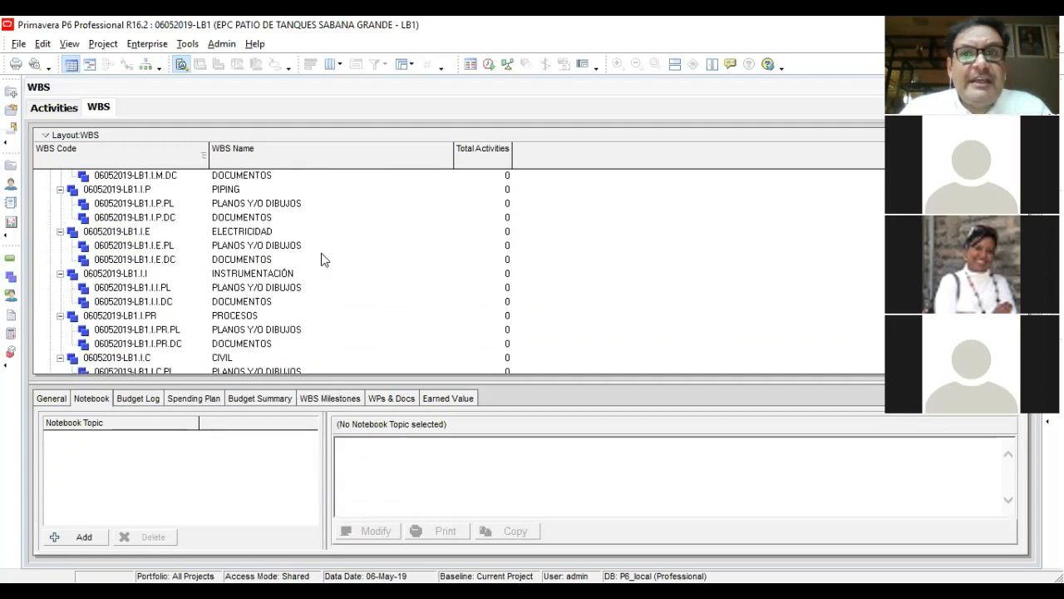
scroll(325, 259, "up", 2)
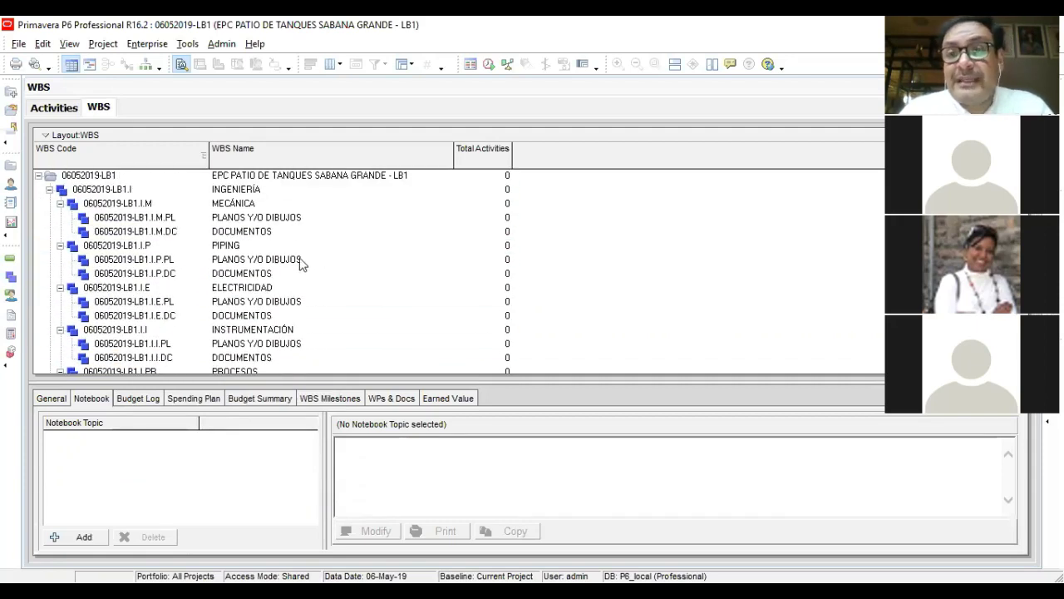